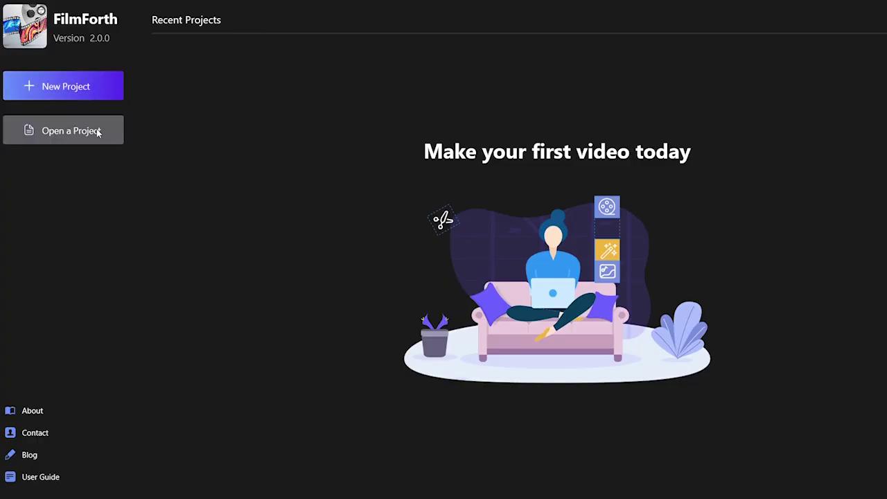
Create a new 16:9 widescreen project with the default name and path.
click(97, 96)
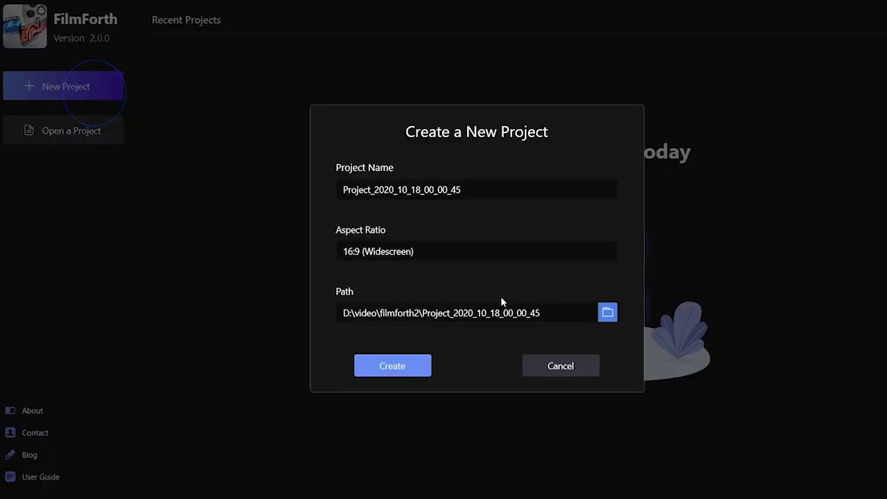
click(393, 371)
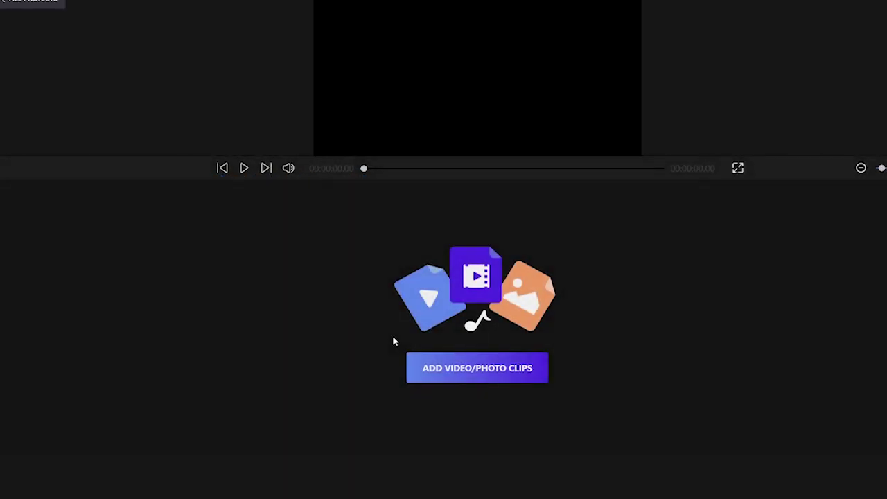
click(476, 367)
Load People Skiing.mp4 into the timeline as a 10-second clip.
double_click(247, 158)
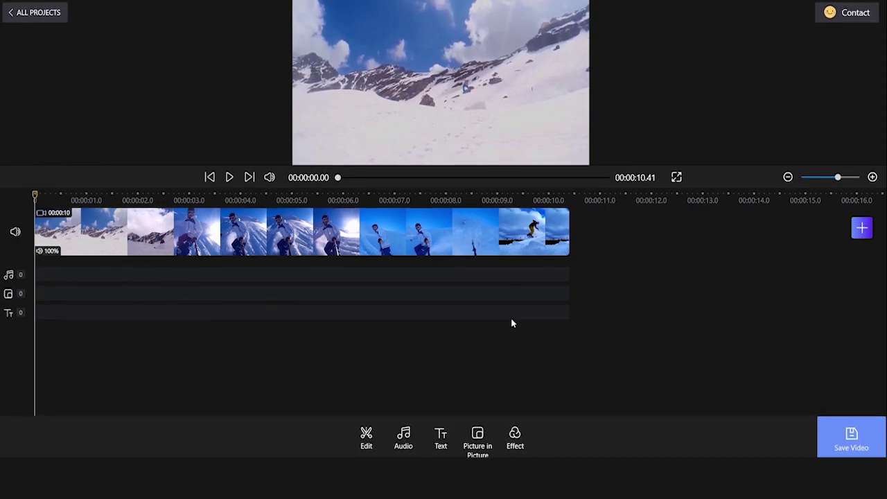
Split the clip at 3 seconds and delete the first part, leaving 7.38 seconds.
click(366, 437)
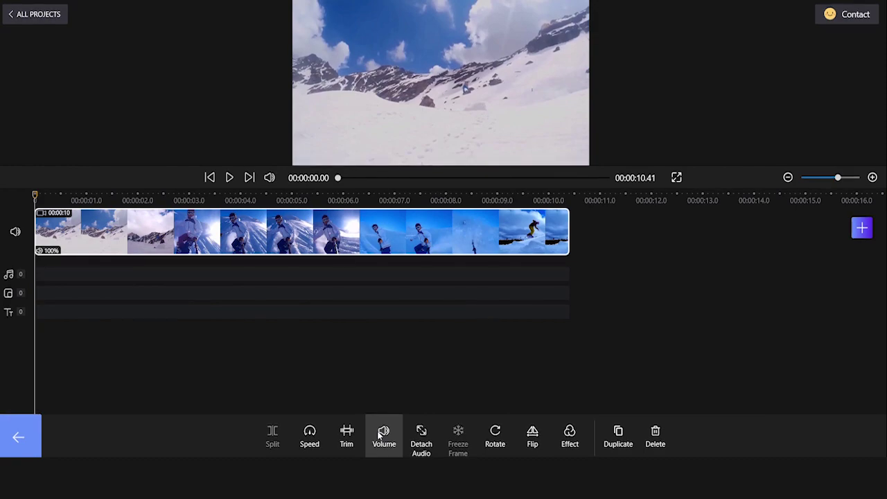
drag(168, 236, 194, 249)
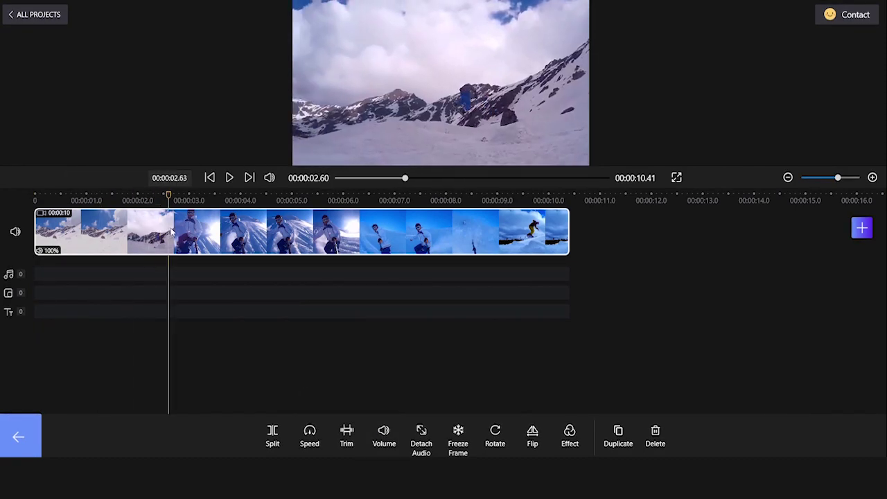
click(273, 436)
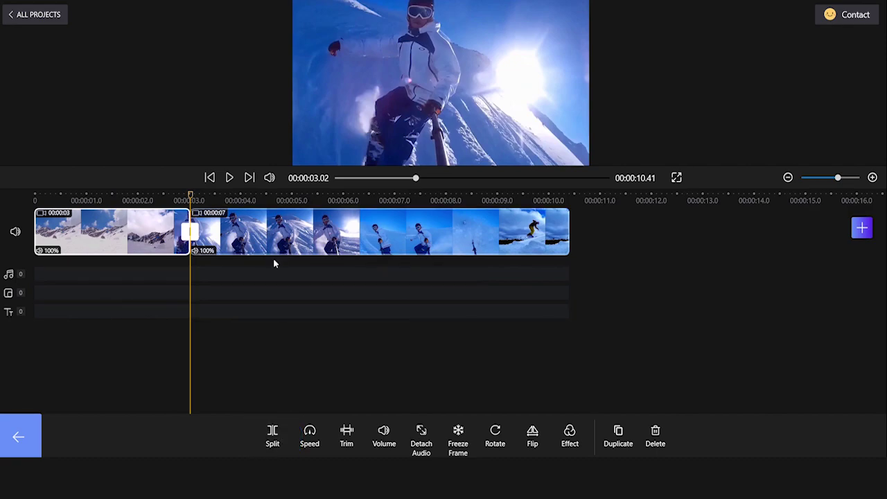
click(655, 434)
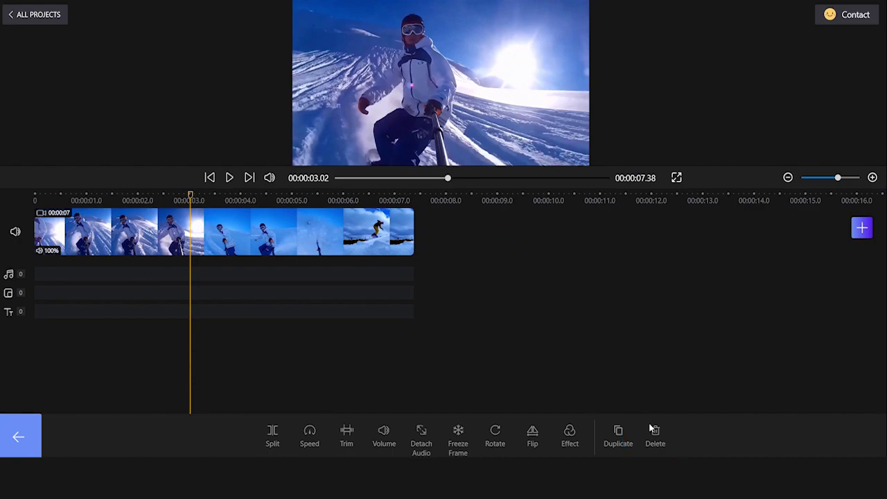
click(18, 437)
drag(192, 307, 34, 312)
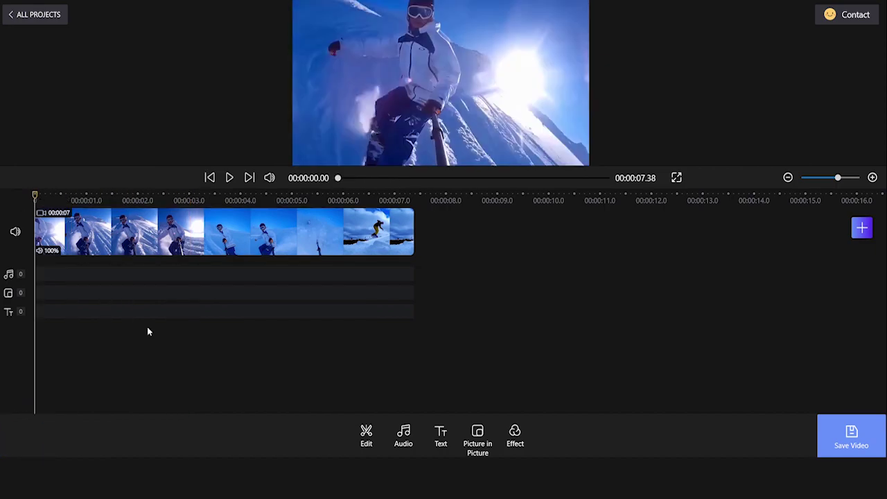
Add the suggested track Estampe Galactus Barbare Epaul Giraffe Ennui as background music.
click(403, 435)
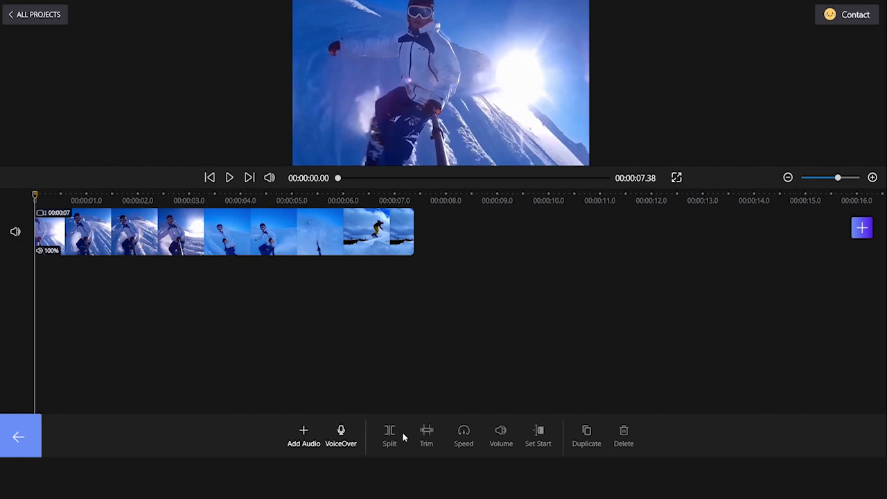
click(302, 444)
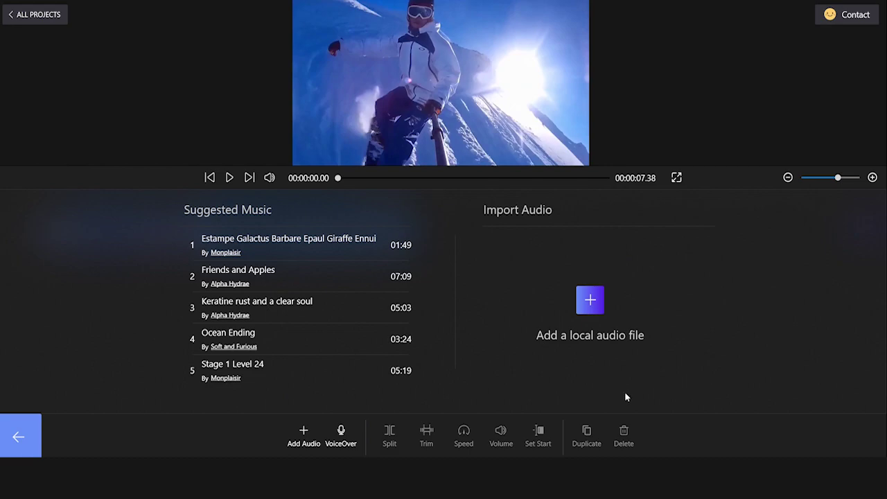
click(402, 244)
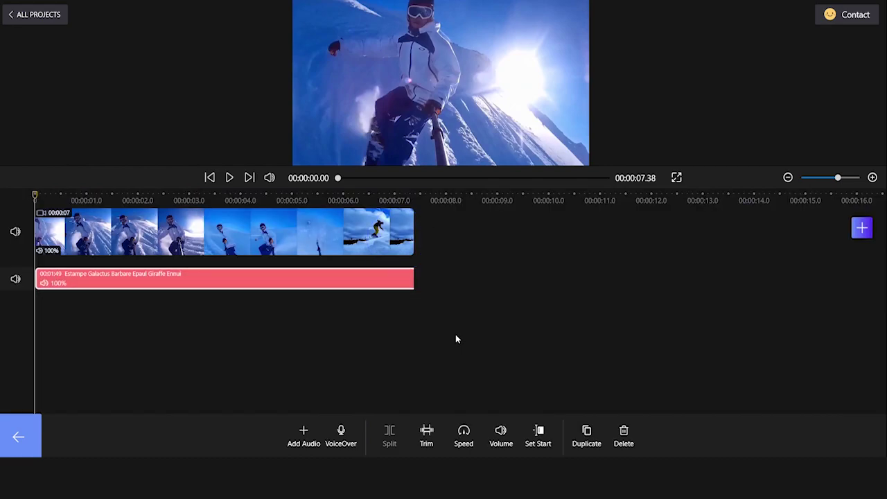
Keep the music volume at 100% and return to the main options.
click(501, 433)
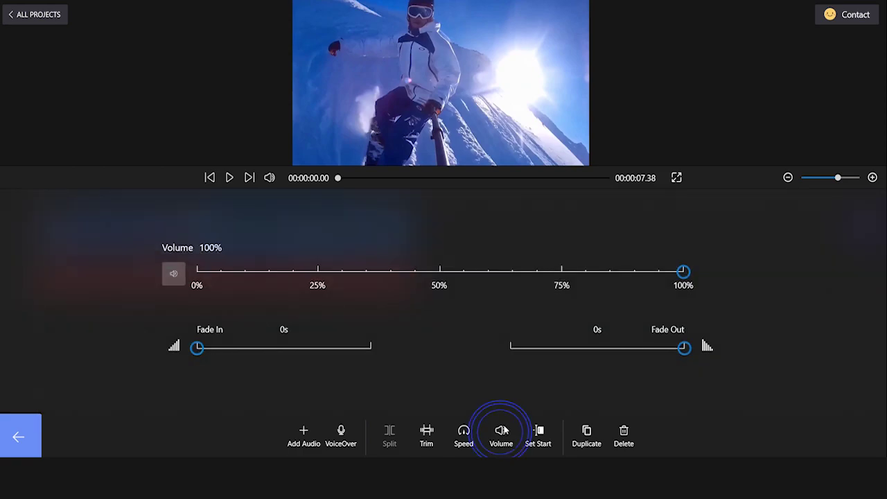
drag(684, 272, 406, 273)
drag(641, 288, 689, 289)
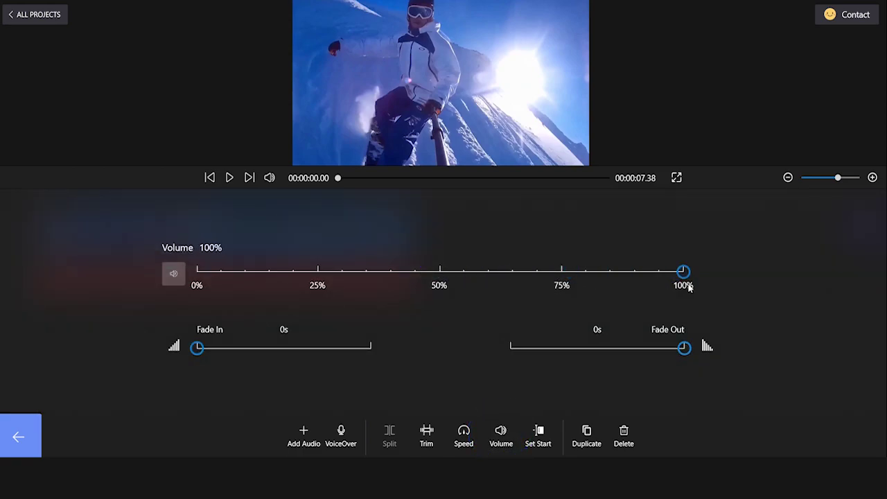
click(36, 437)
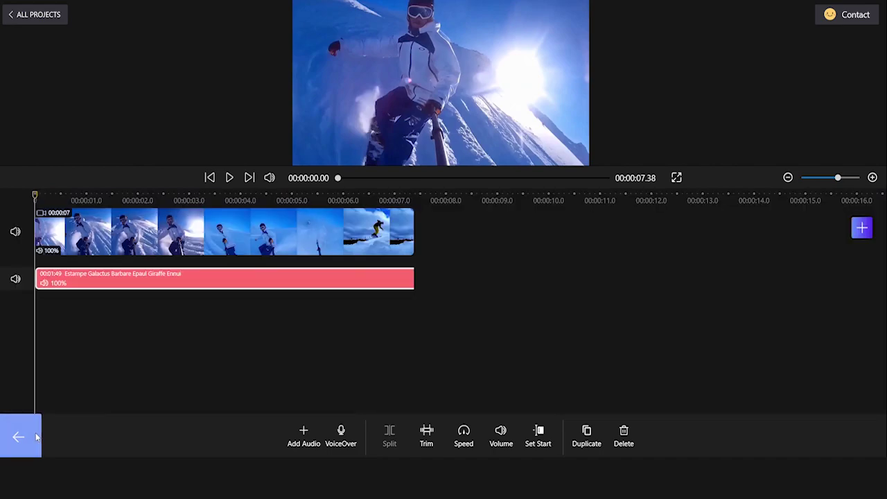
click(36, 436)
Split the clip at about 3.35 seconds.
drag(40, 200, 206, 200)
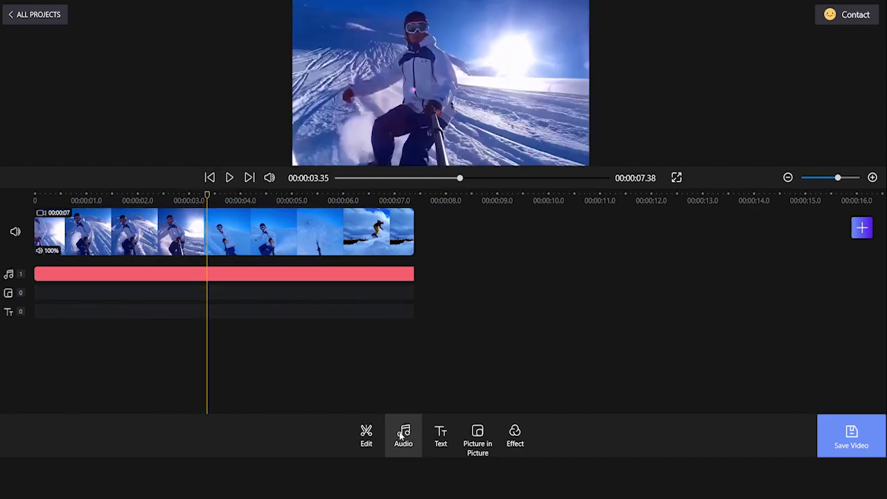
click(374, 435)
click(263, 437)
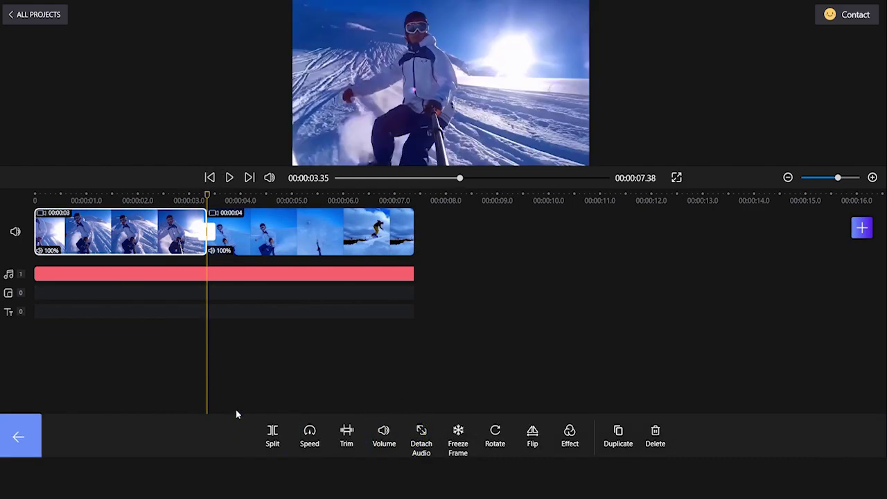
Join the two parts with a Mixer Clockwise transition and preview it.
click(211, 233)
mouse_move(148, 361)
mouse_down()
mouse_move(311, 376)
mouse_move(435, 396)
mouse_move(477, 412)
mouse_up()
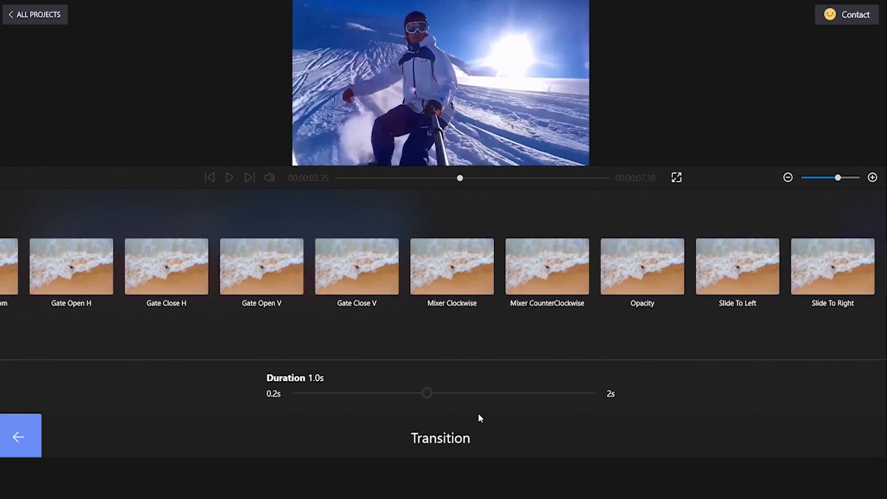
click(467, 295)
drag(429, 394, 443, 400)
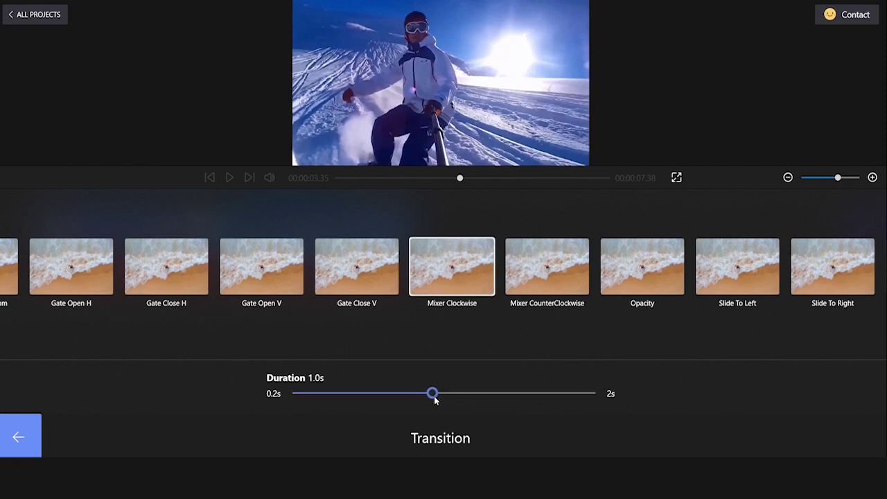
click(21, 437)
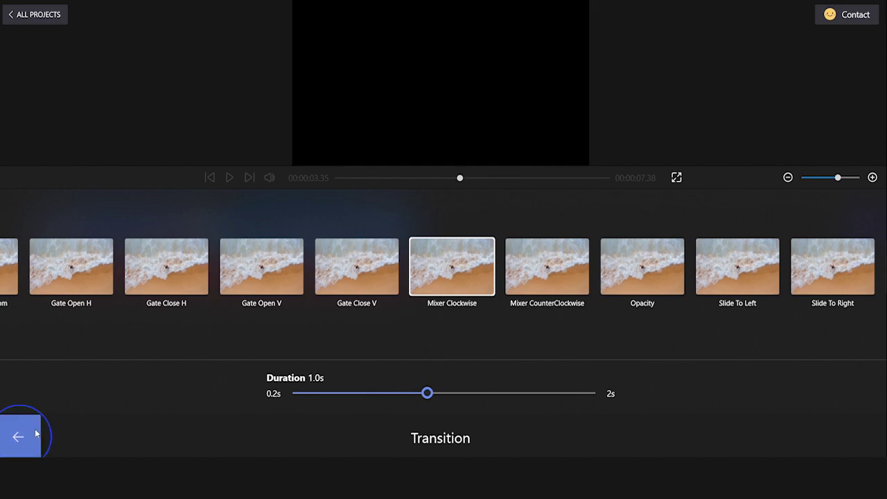
drag(154, 207, 141, 203)
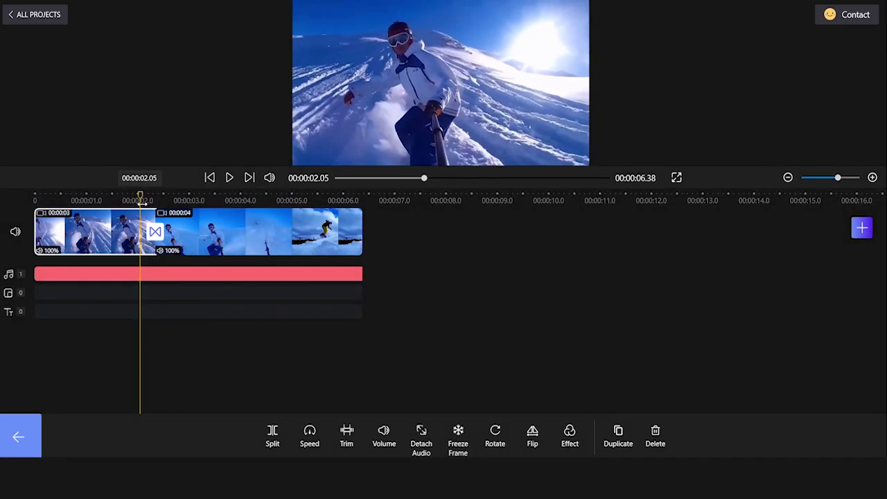
click(231, 178)
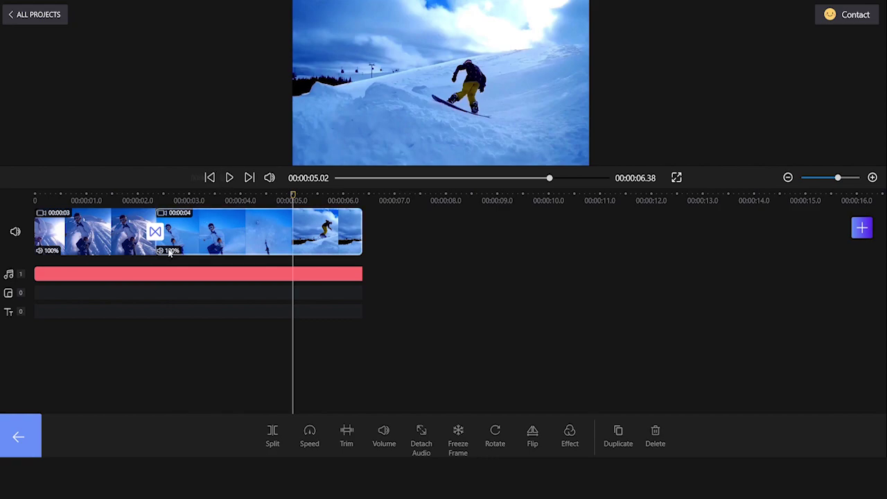
Export the edited video at 720p quality.
click(19, 436)
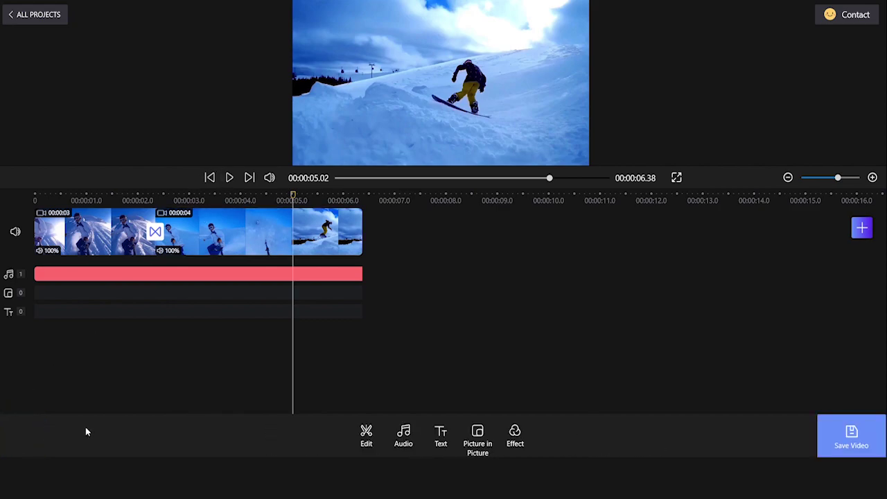
click(868, 430)
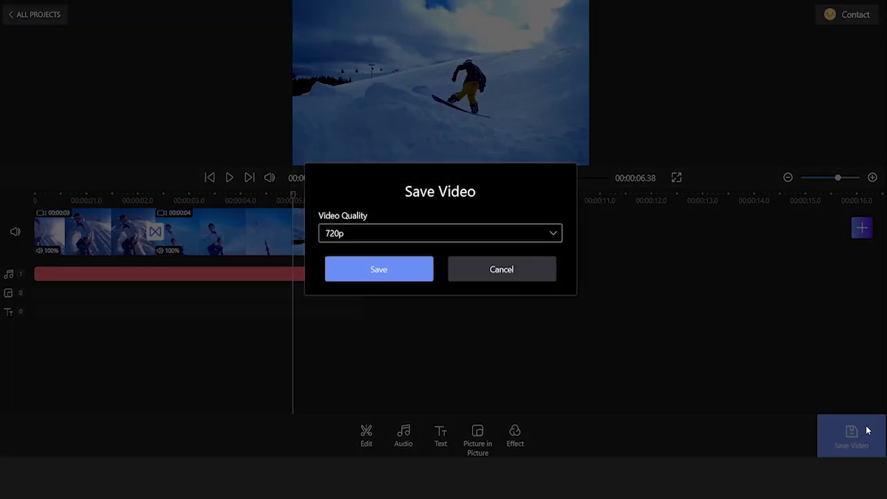
click(372, 233)
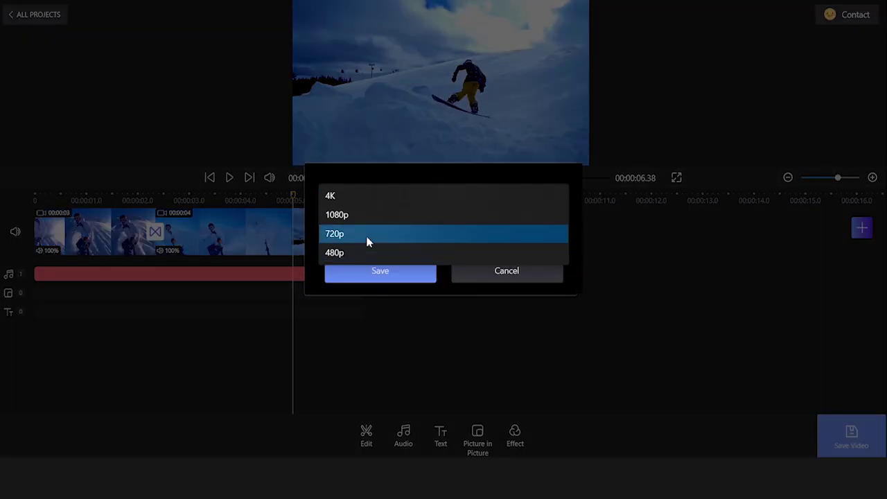
click(369, 241)
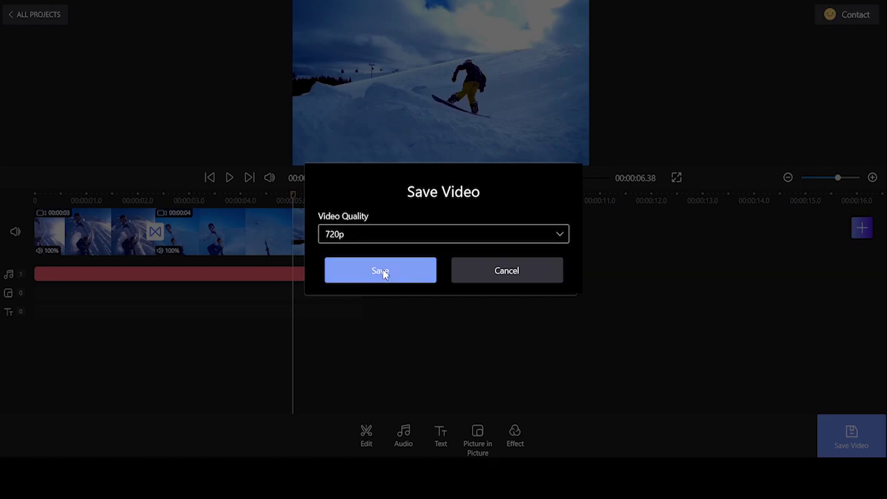
click(383, 269)
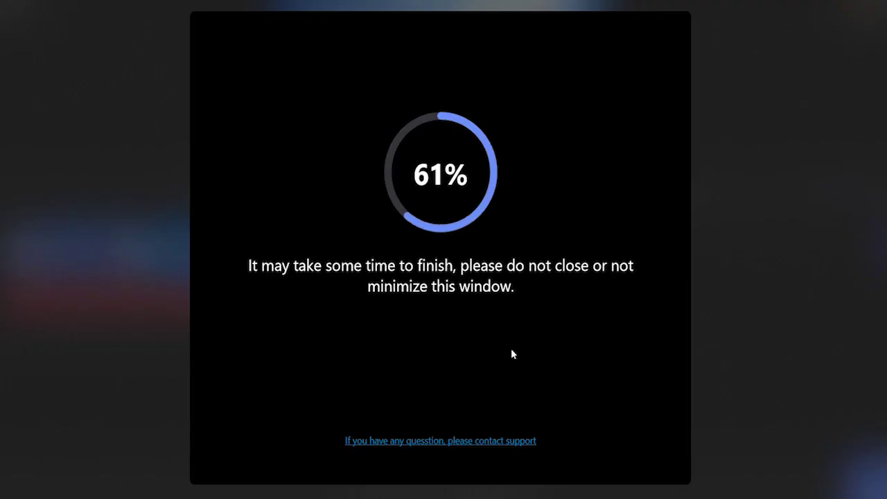